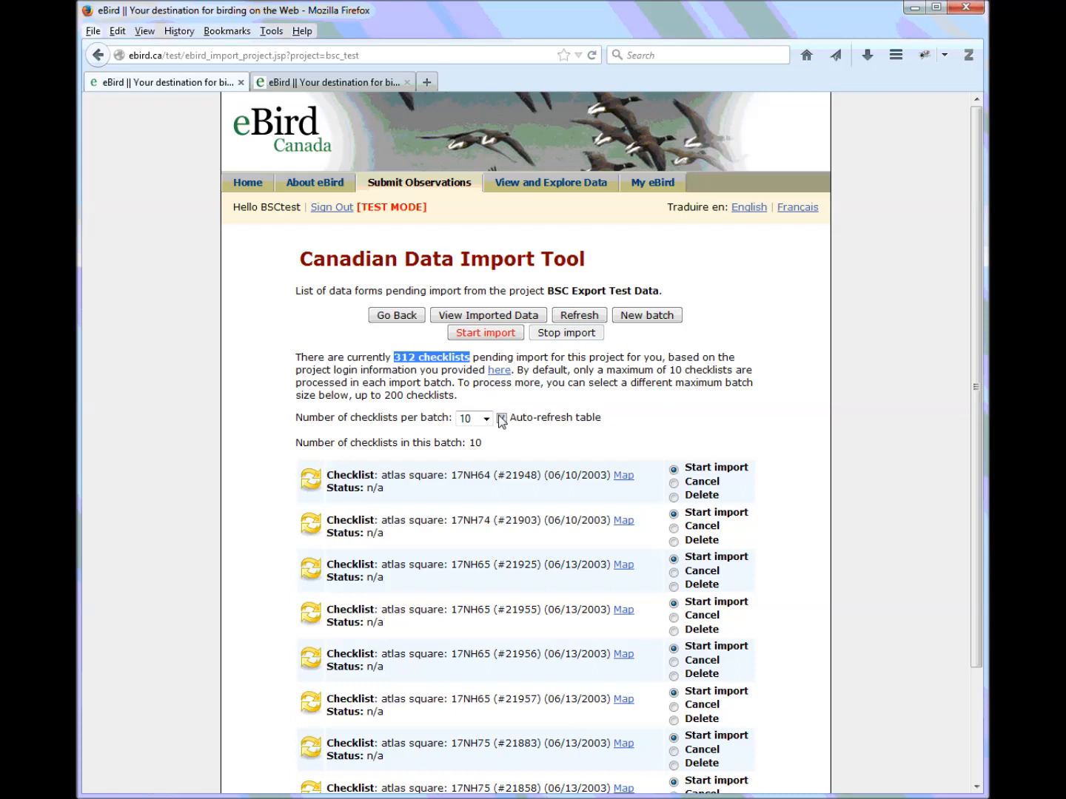
# Review the Export Test Data project's 312 pending checklists, try a 200 batch size, then keep 10
pyautogui.moveTo(569, 290); pyautogui.dragTo(661, 296)
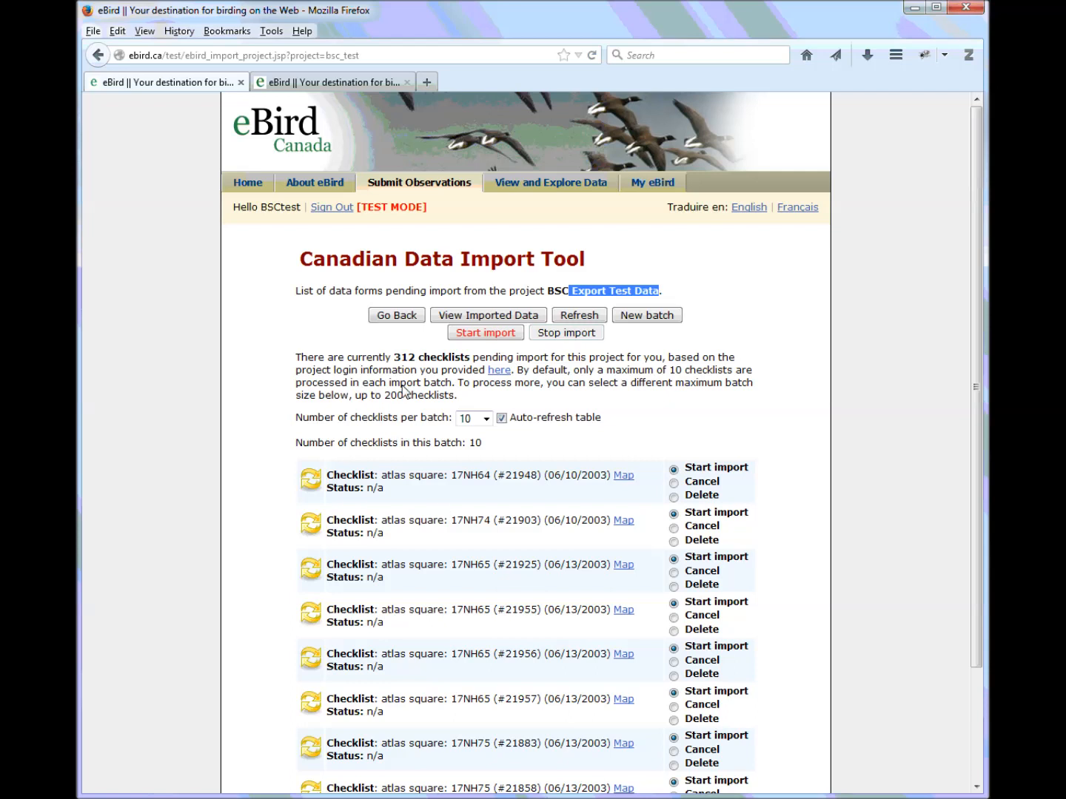
pyautogui.moveTo(393, 357); pyautogui.dragTo(471, 363)
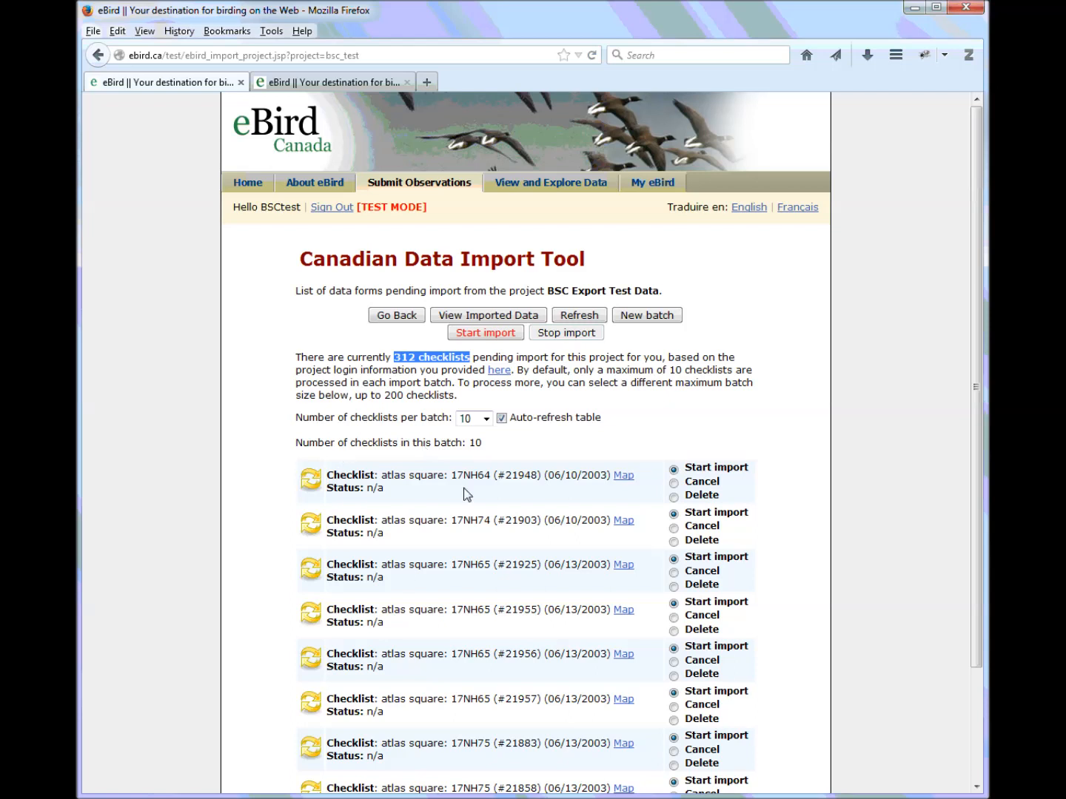
pyautogui.click(486, 421)
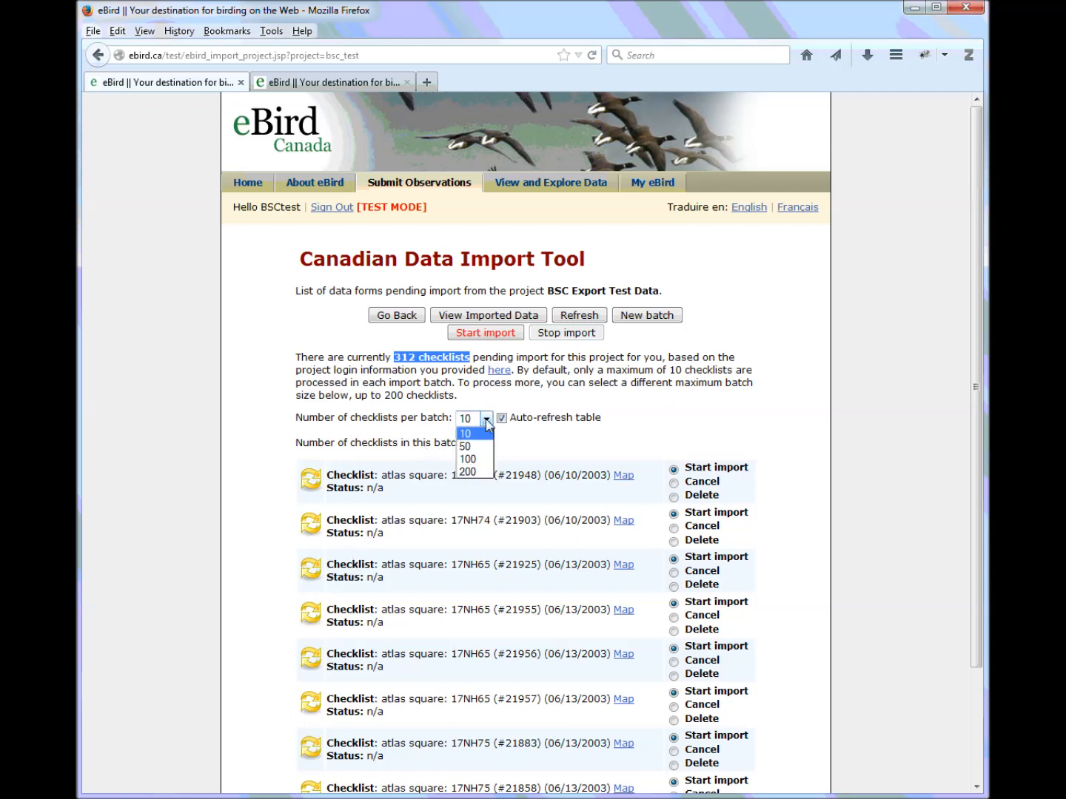
pyautogui.click(517, 453)
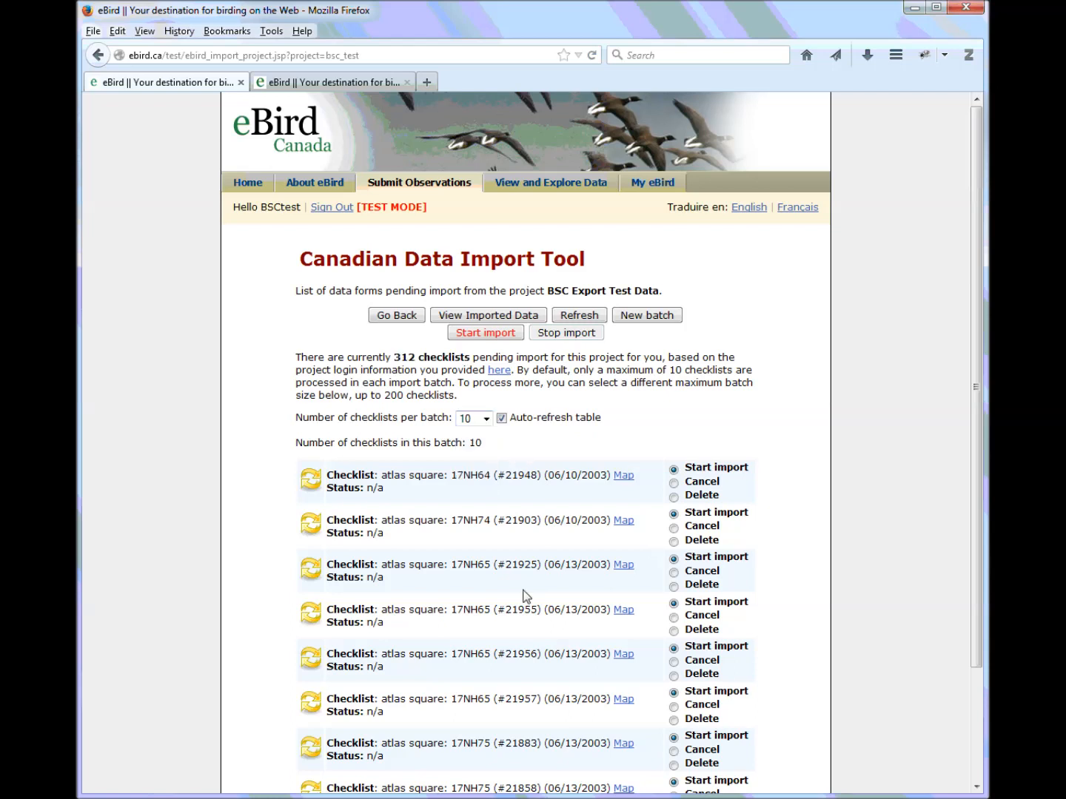
pyautogui.click(486, 419)
pyautogui.click(468, 472)
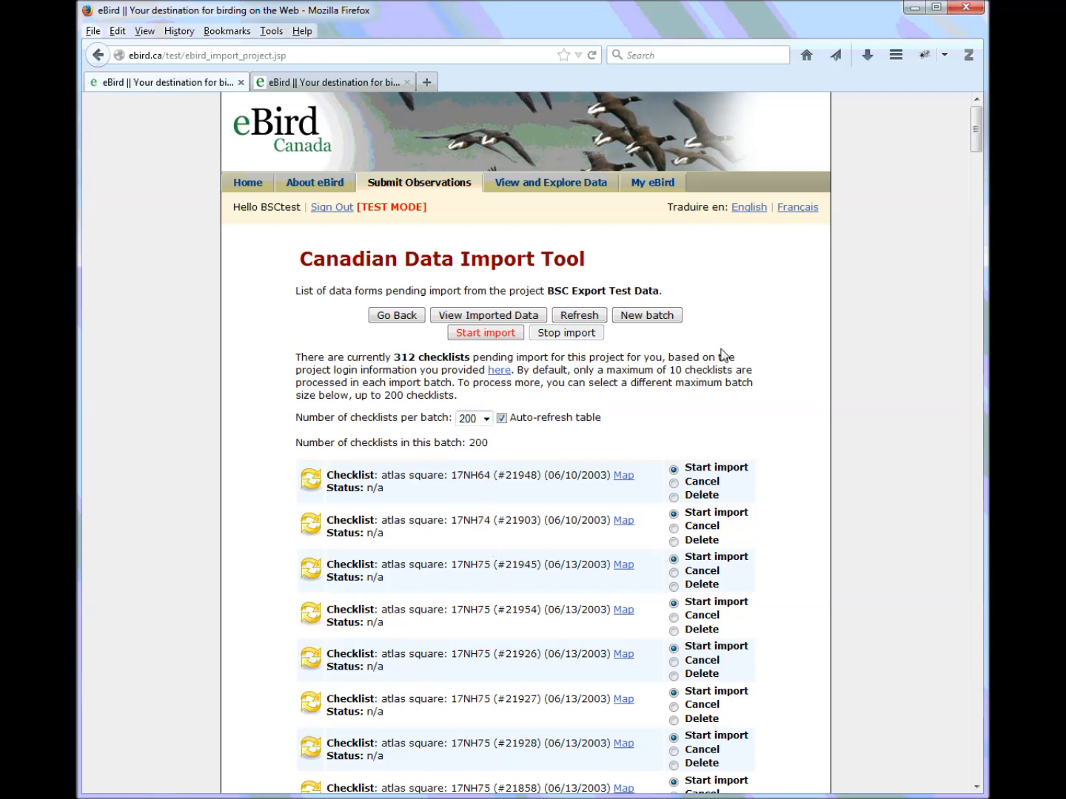
pyautogui.moveTo(394, 358); pyautogui.dragTo(456, 362)
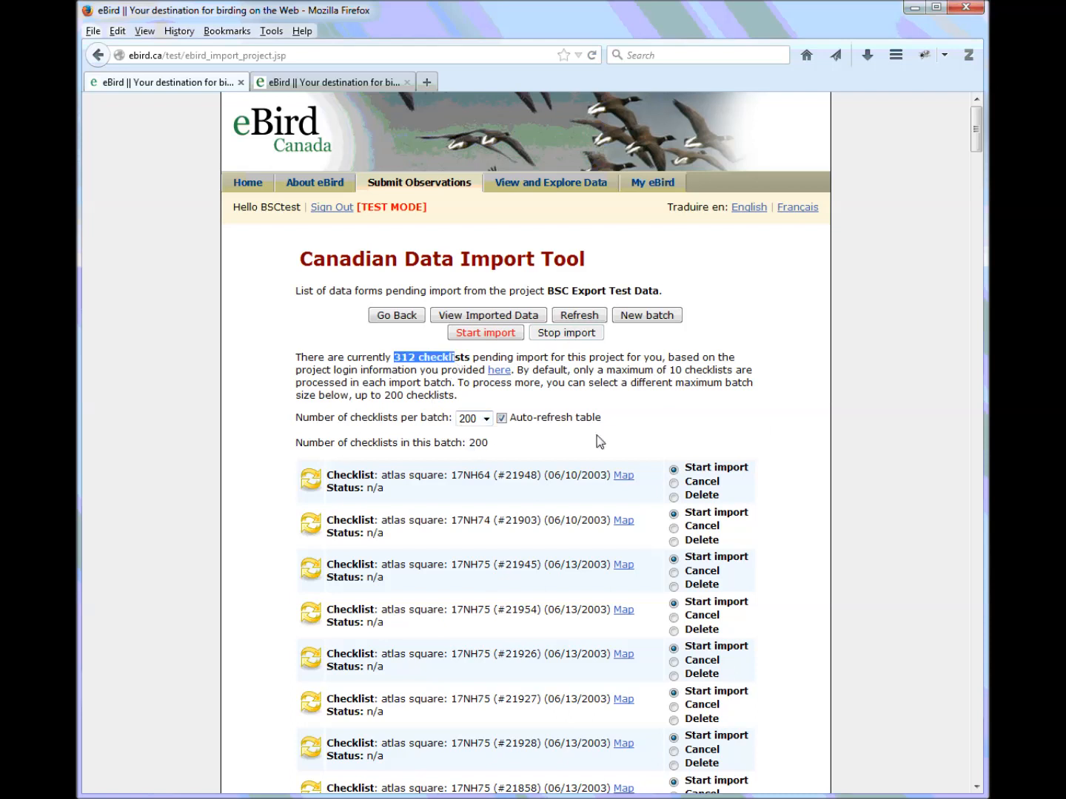
pyautogui.click(486, 419)
pyautogui.click(478, 436)
# Inspect the first checklist's location on the map, then return to the import list
pyautogui.moveTo(977, 360)
pyautogui.mouseDown()
pyautogui.moveTo(974, 389)
pyautogui.moveTo(972, 367)
pyautogui.mouseUp()
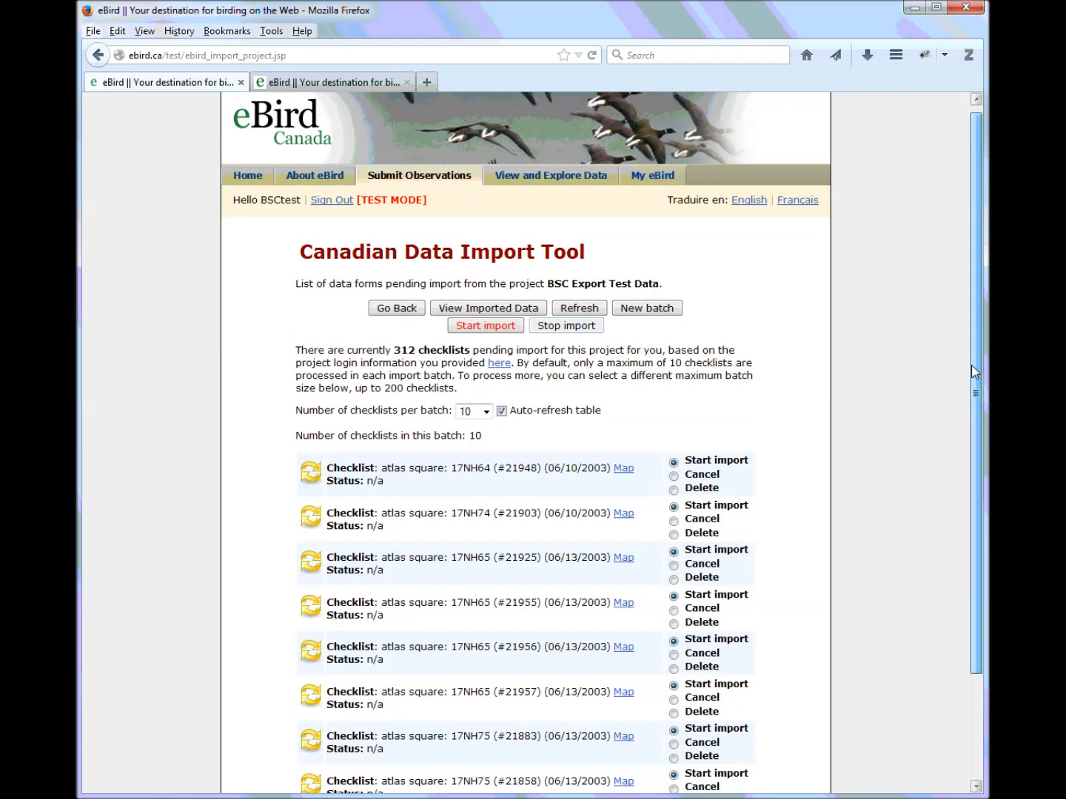
pyautogui.scroll(-3, 530, 497)
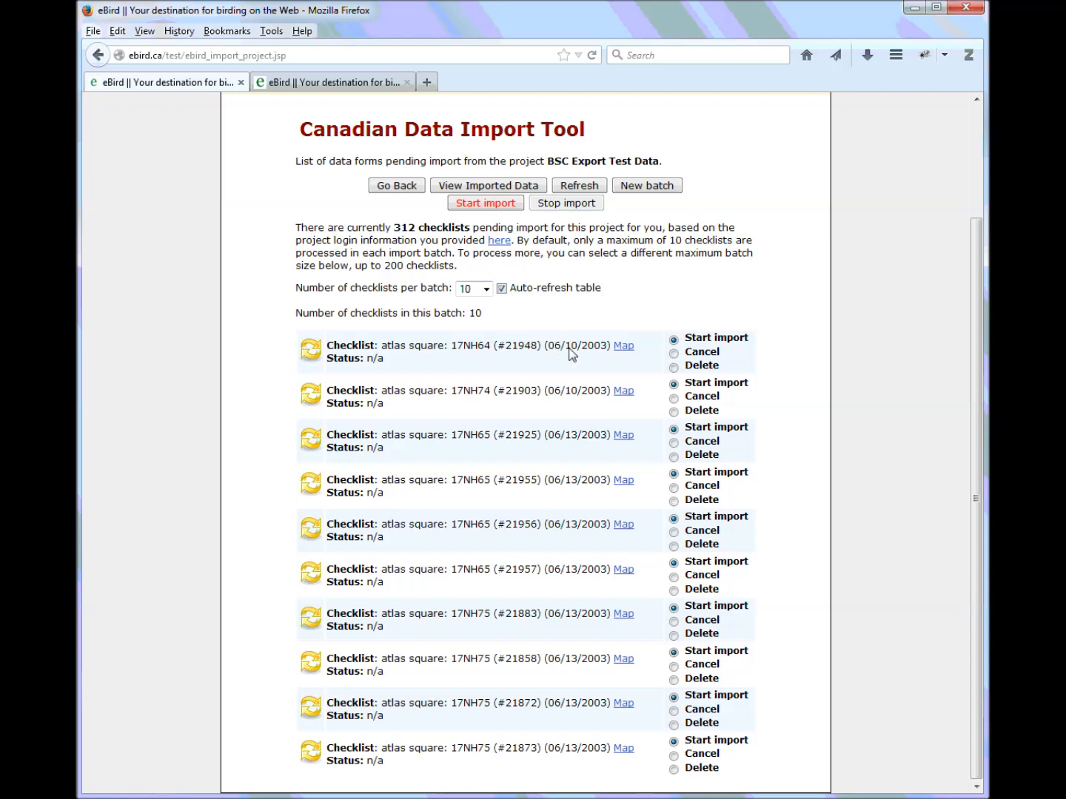
pyautogui.click(623, 346)
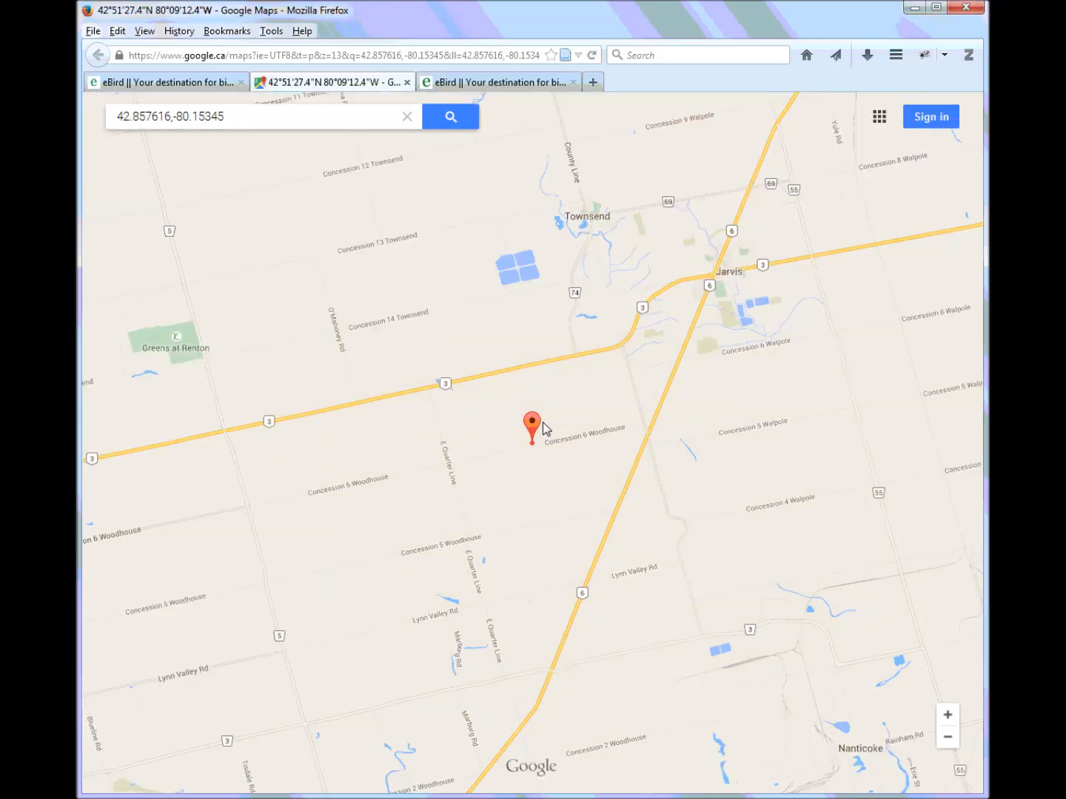
pyautogui.scroll(-2, 546, 428)
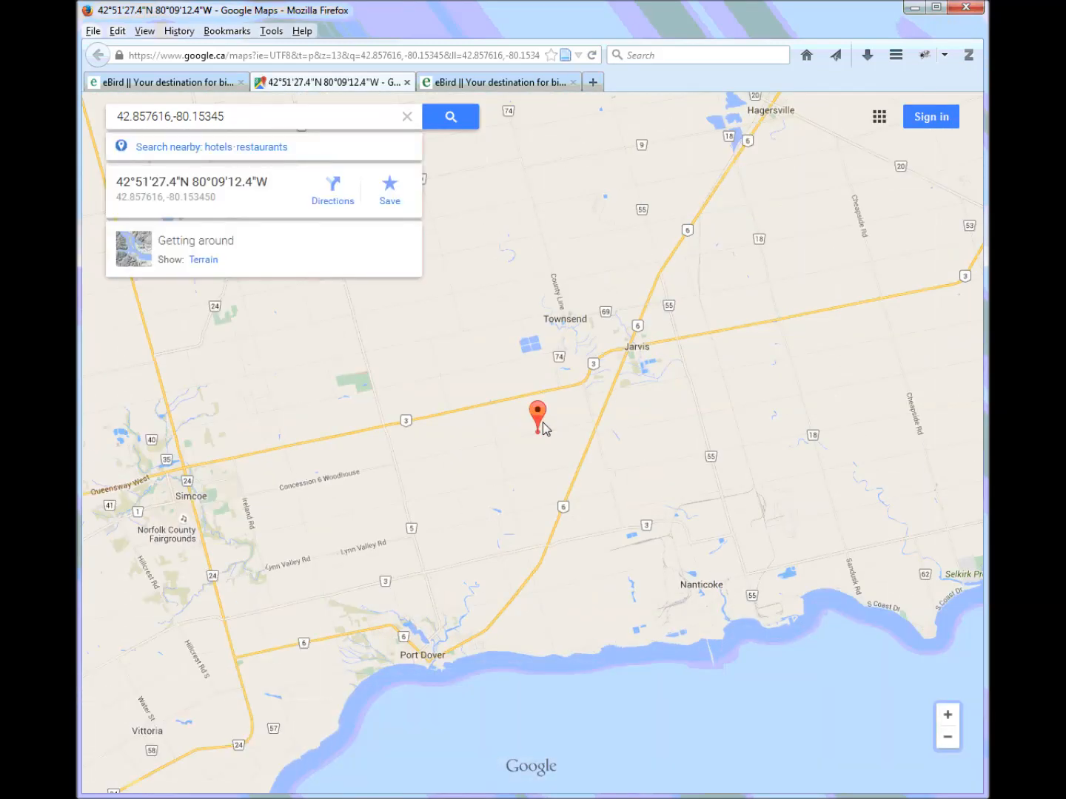
pyautogui.scroll(-1, 540, 427)
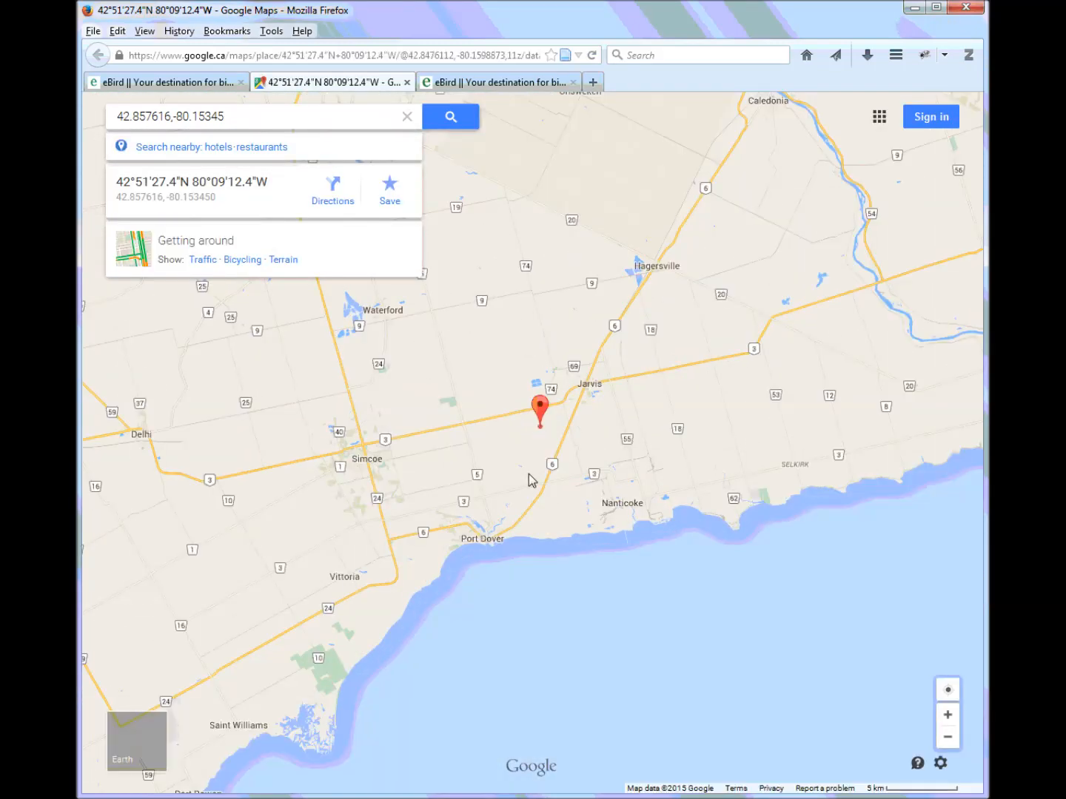
pyautogui.click(407, 82)
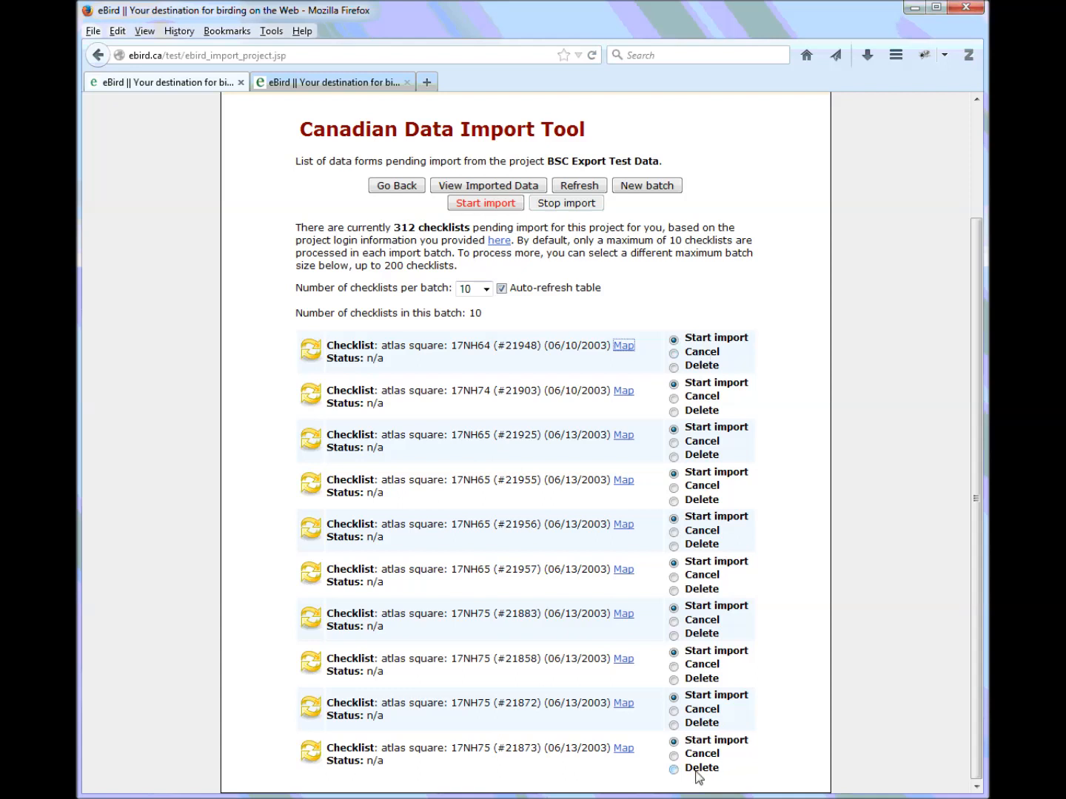
# Set the first three checklists to Cancel, switching the third from Delete, and start the import
pyautogui.click(674, 355)
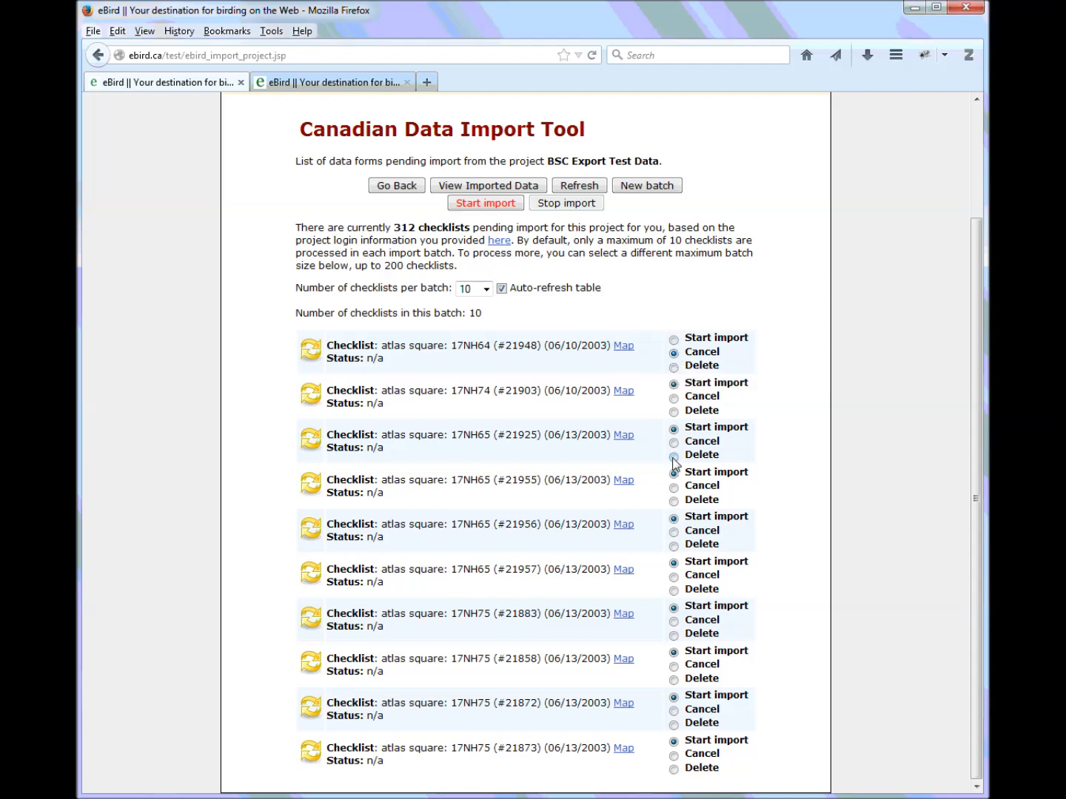
pyautogui.click(674, 398)
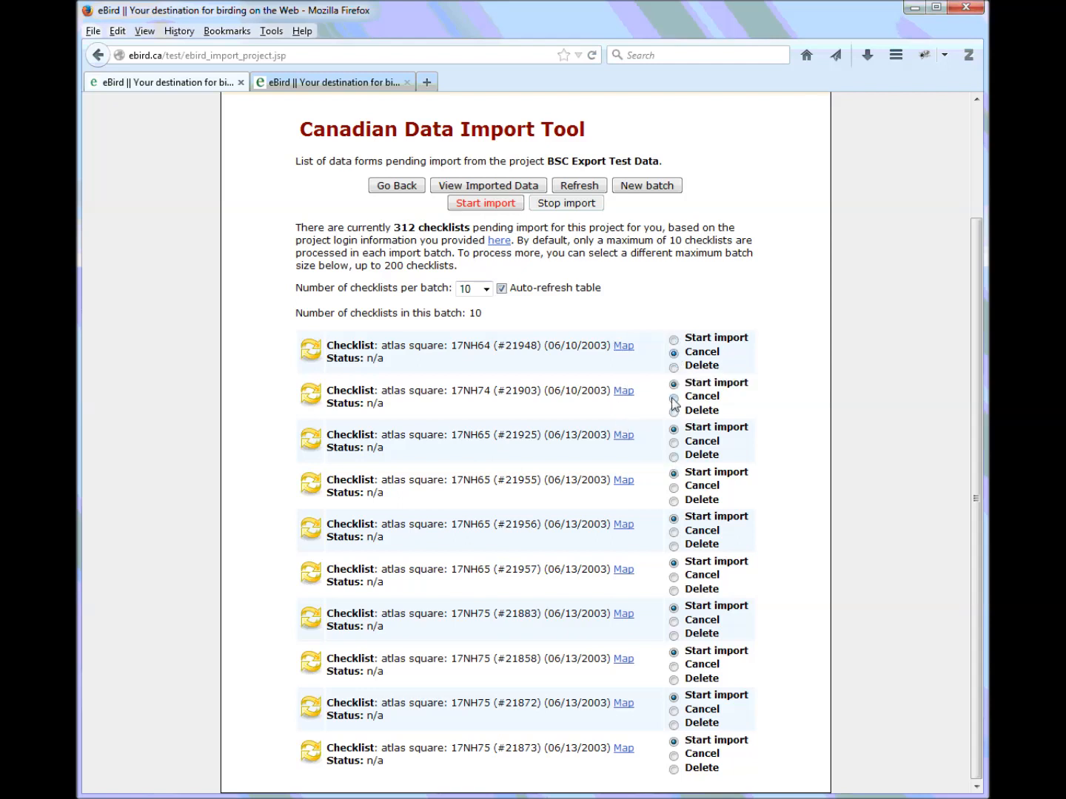
pyautogui.click(674, 457)
pyautogui.click(674, 442)
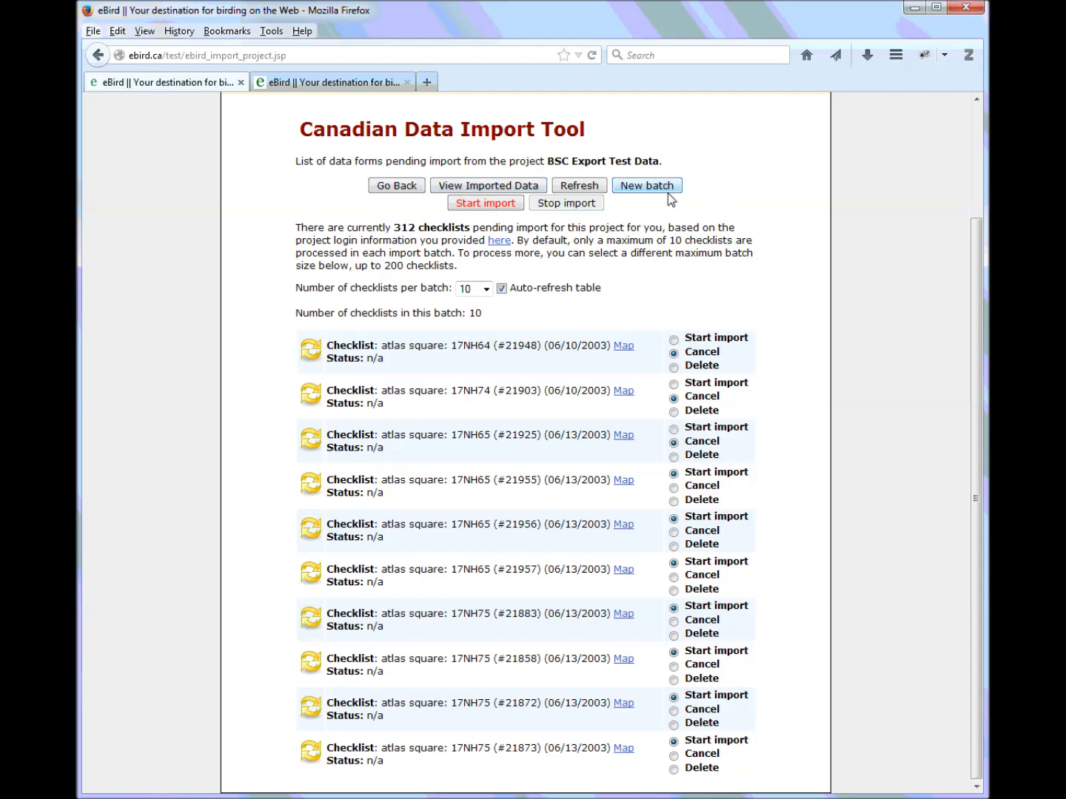
pyautogui.click(489, 203)
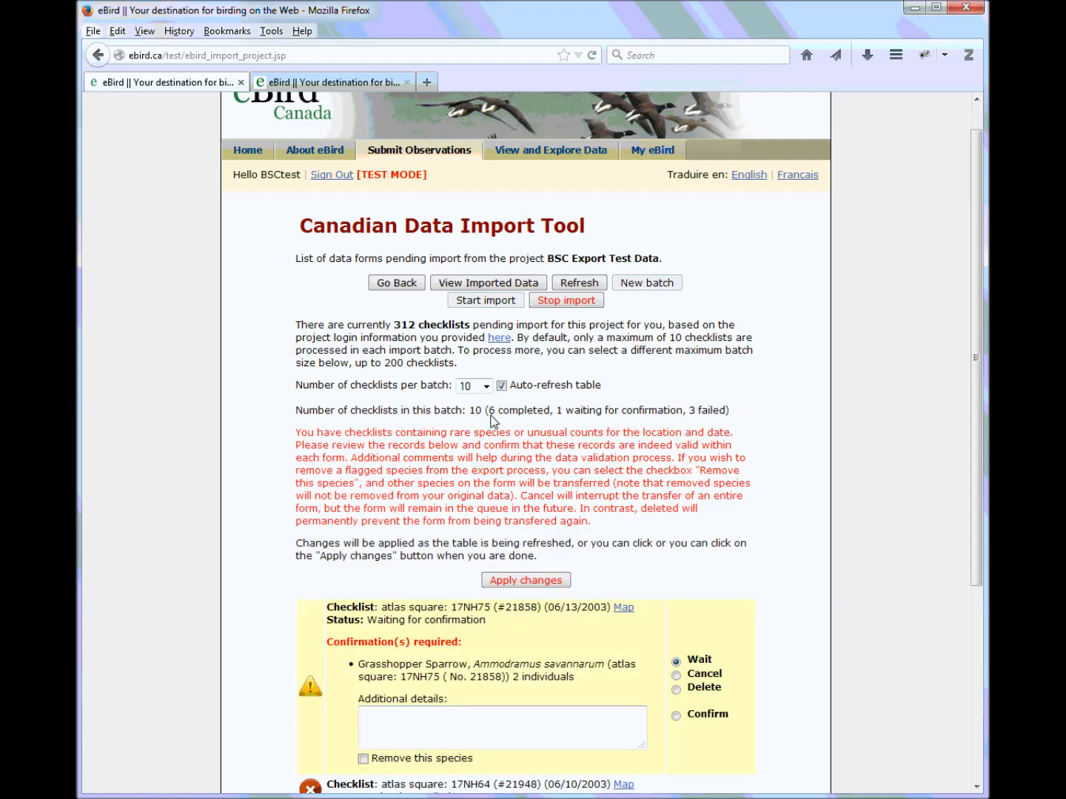
pyautogui.scroll(-5, 492, 422)
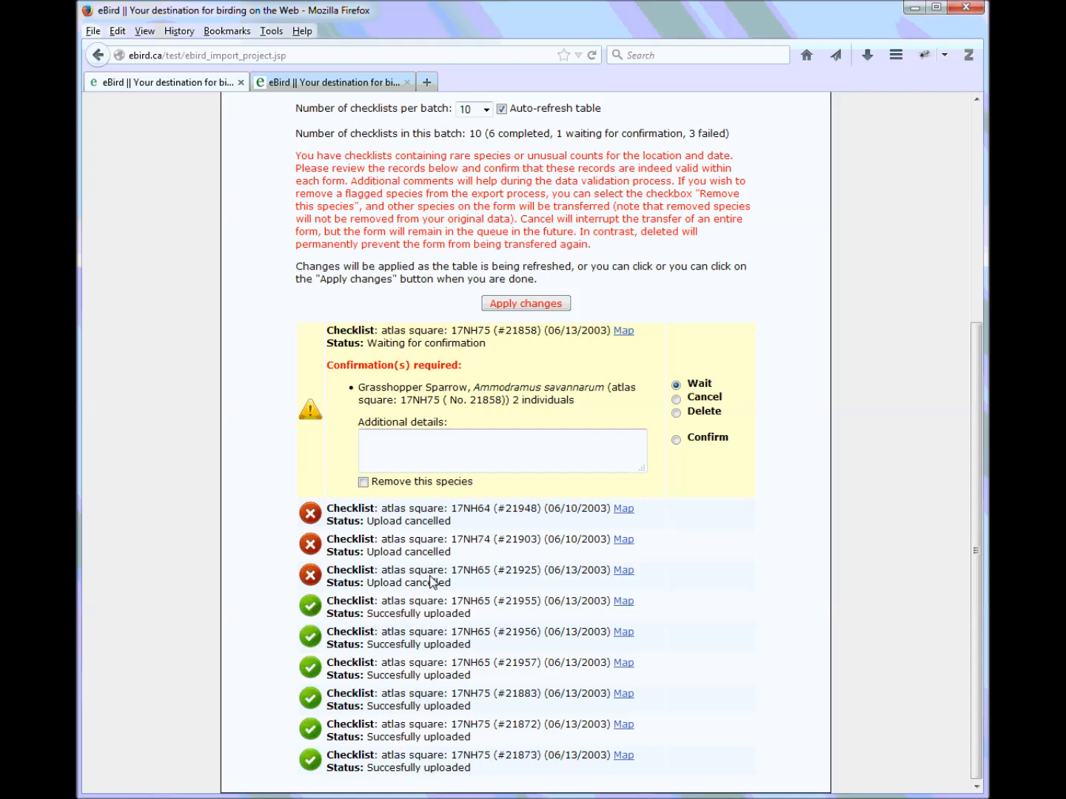
pyautogui.scroll(5, 433, 582)
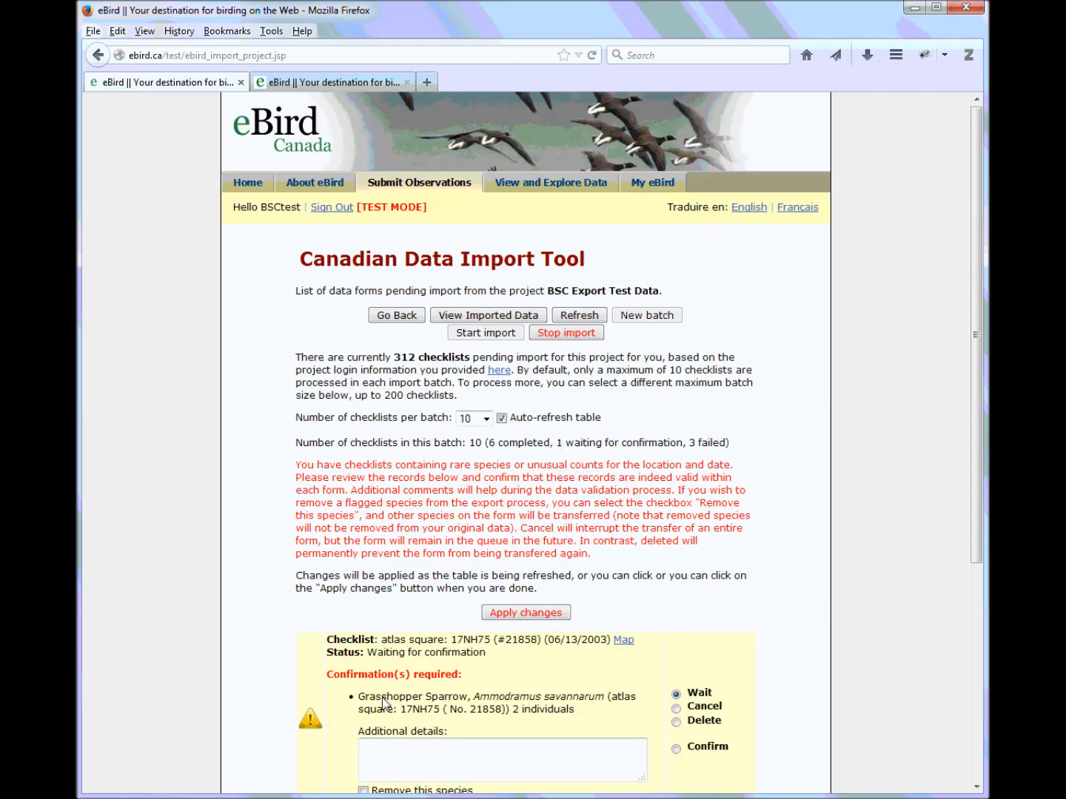
pyautogui.moveTo(359, 696); pyautogui.dragTo(467, 699)
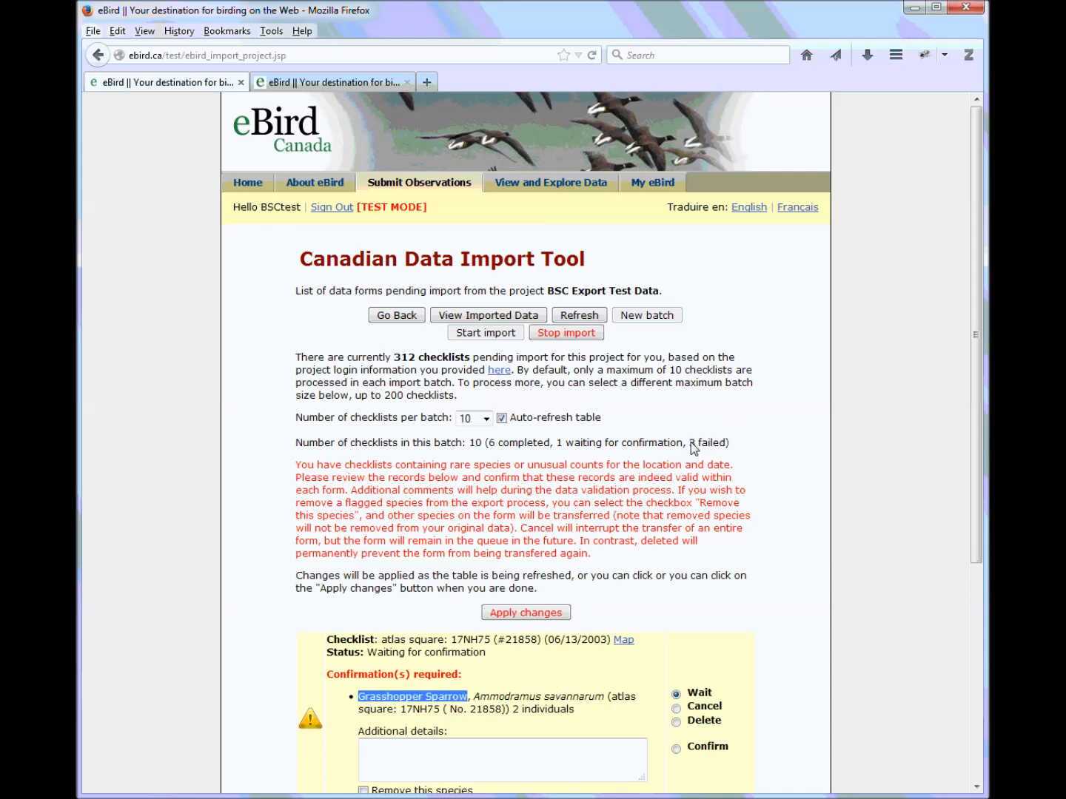
pyautogui.moveTo(687, 443); pyautogui.dragTo(727, 442)
pyautogui.scroll(-5, 586, 516)
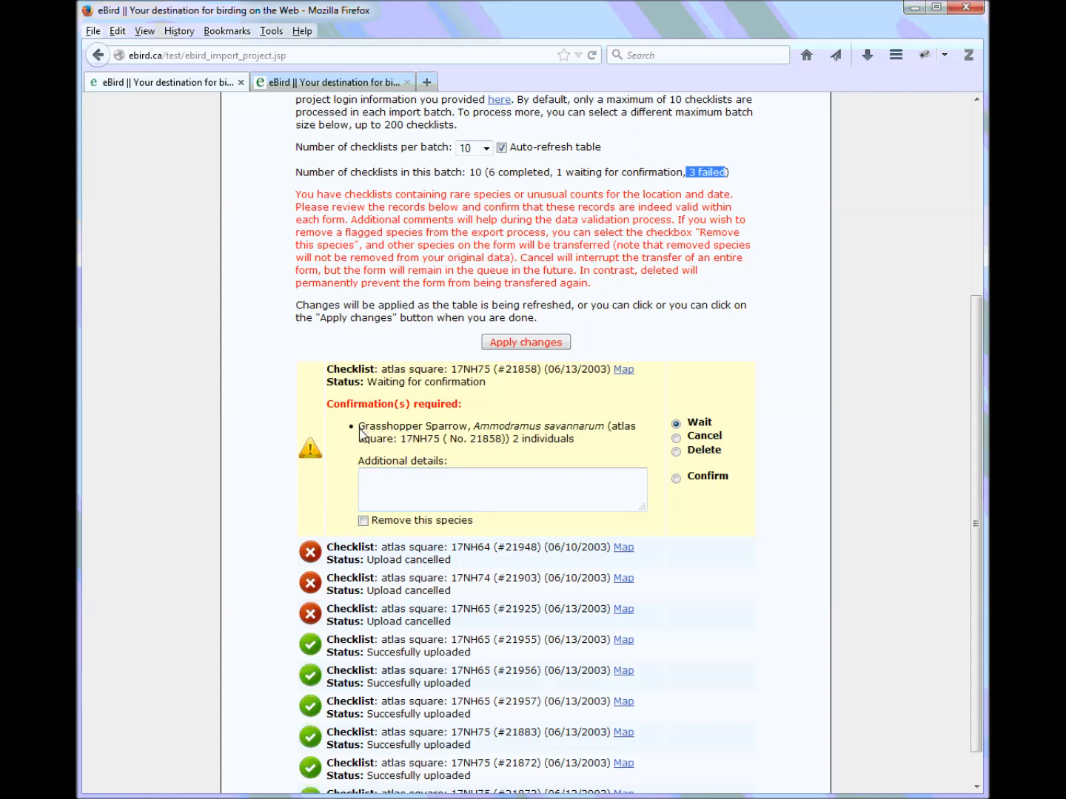
# Highlight the flagged Grasshopper Sparrow record and its count of 2 individuals
pyautogui.moveTo(359, 431); pyautogui.dragTo(472, 429)
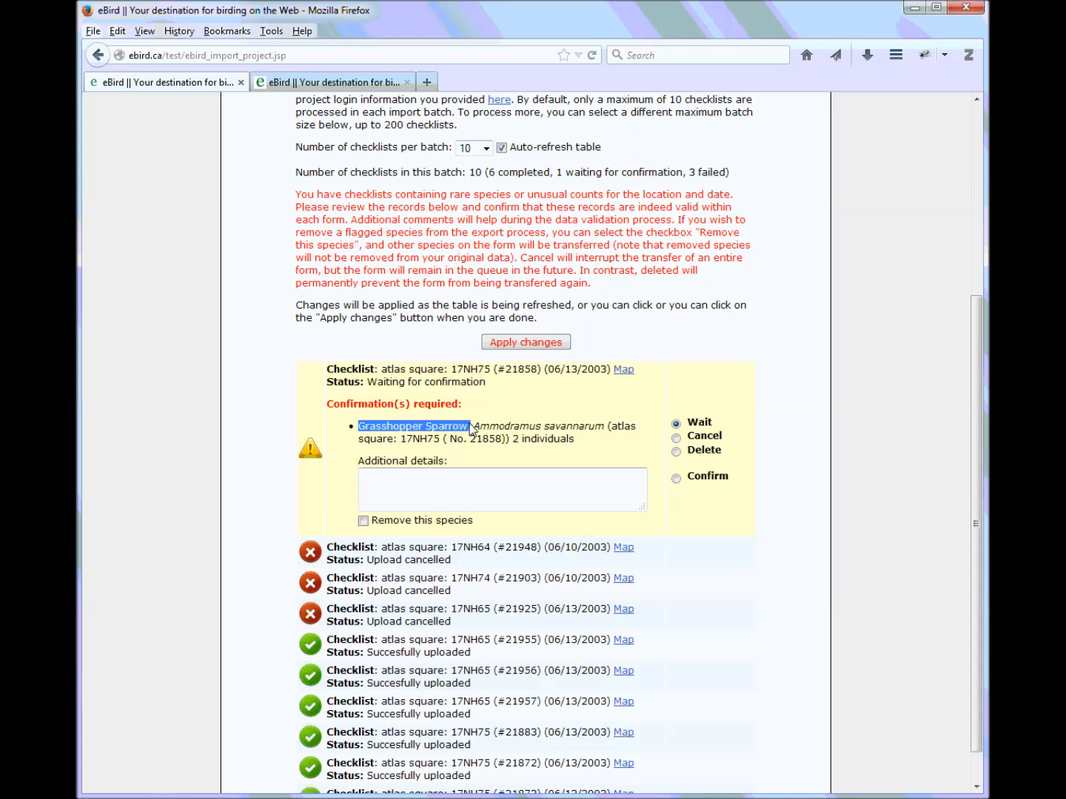
pyautogui.click(514, 440)
pyautogui.moveTo(513, 439); pyautogui.dragTo(586, 441)
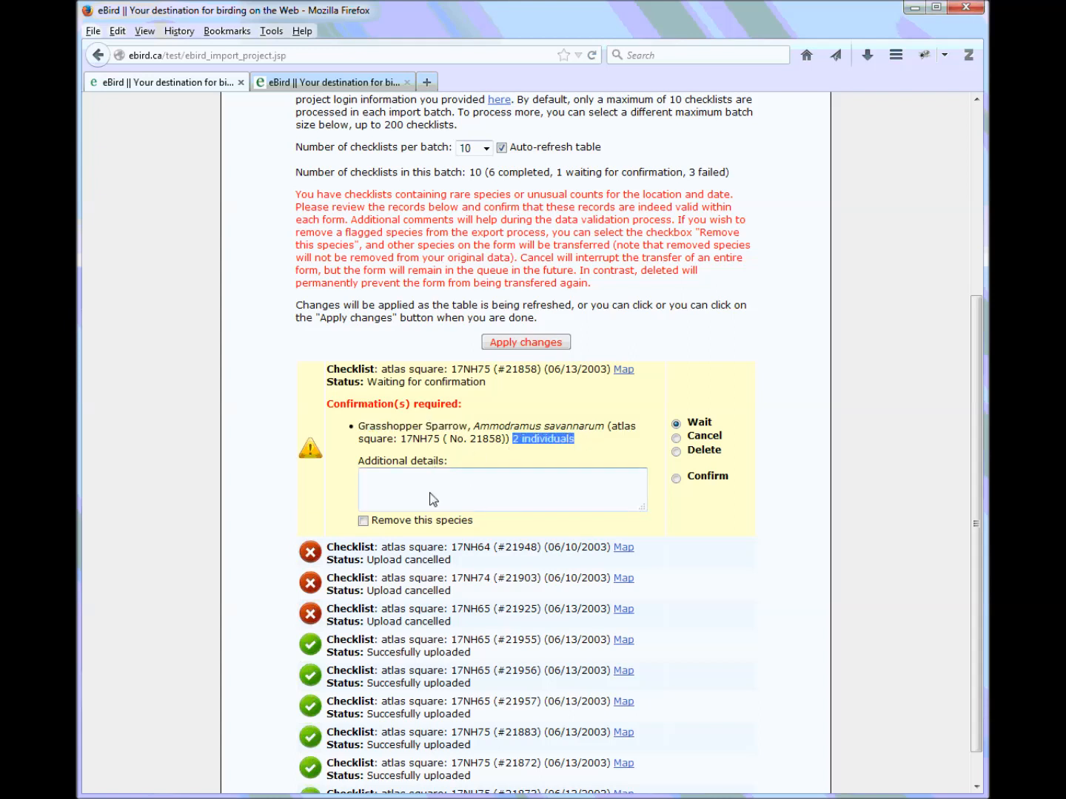
# Draft an additional-details note, undo it so the field stays empty, and set the record to Confirm
pyautogui.click(401, 488)
pyautogui.write('s')
pyautogui.write('oem d')
pyautogui.press('BackSpace')
pyautogui.press('BackSpace')
pyautogui.press('BackSpace')
pyautogui.press('BackSpace')
pyautogui.write('me details... bird ')
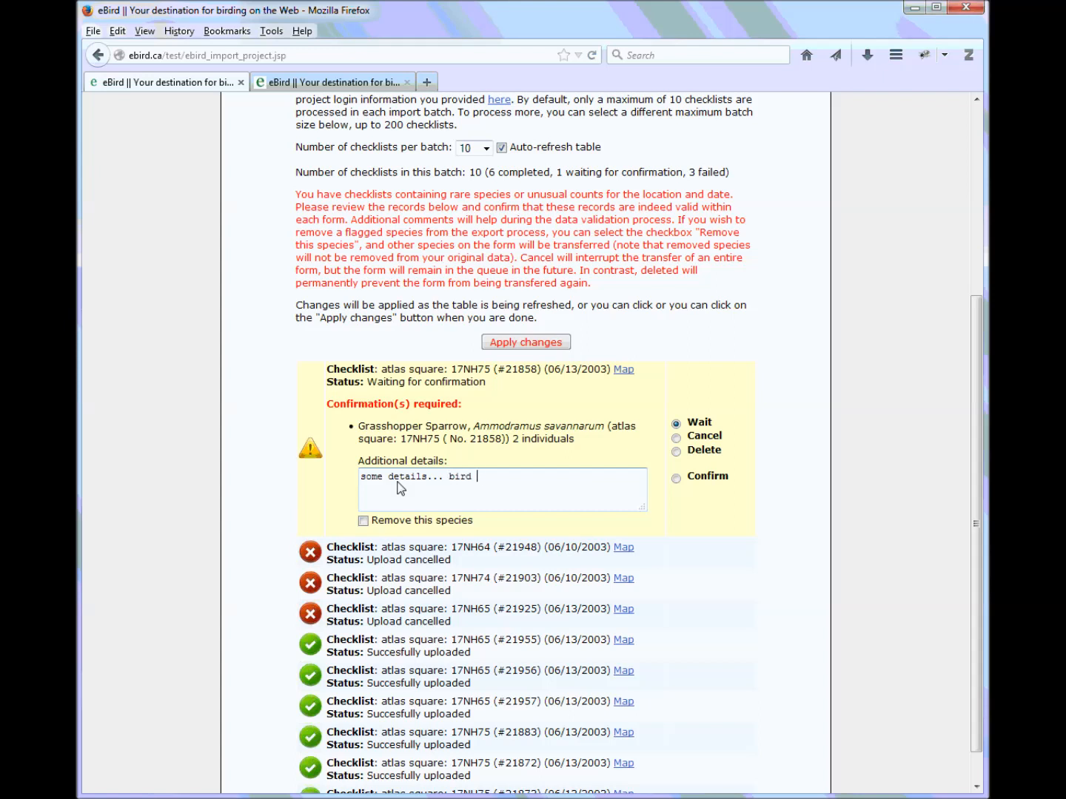
pyautogui.write('desc')
pyautogui.write('n...')
pyautogui.hotkey('ctrl', 'z')
pyautogui.click(677, 479)
pyautogui.moveTo(512, 439); pyautogui.dragTo(576, 439)
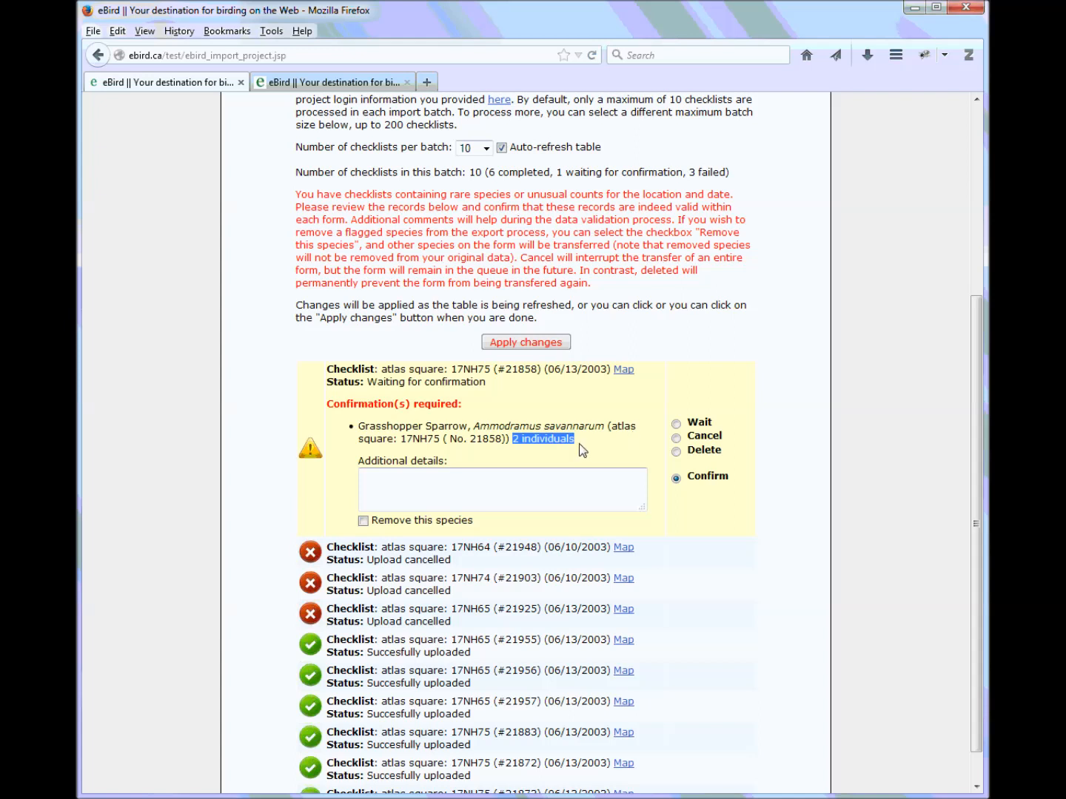
pyautogui.click(676, 439)
pyautogui.click(677, 479)
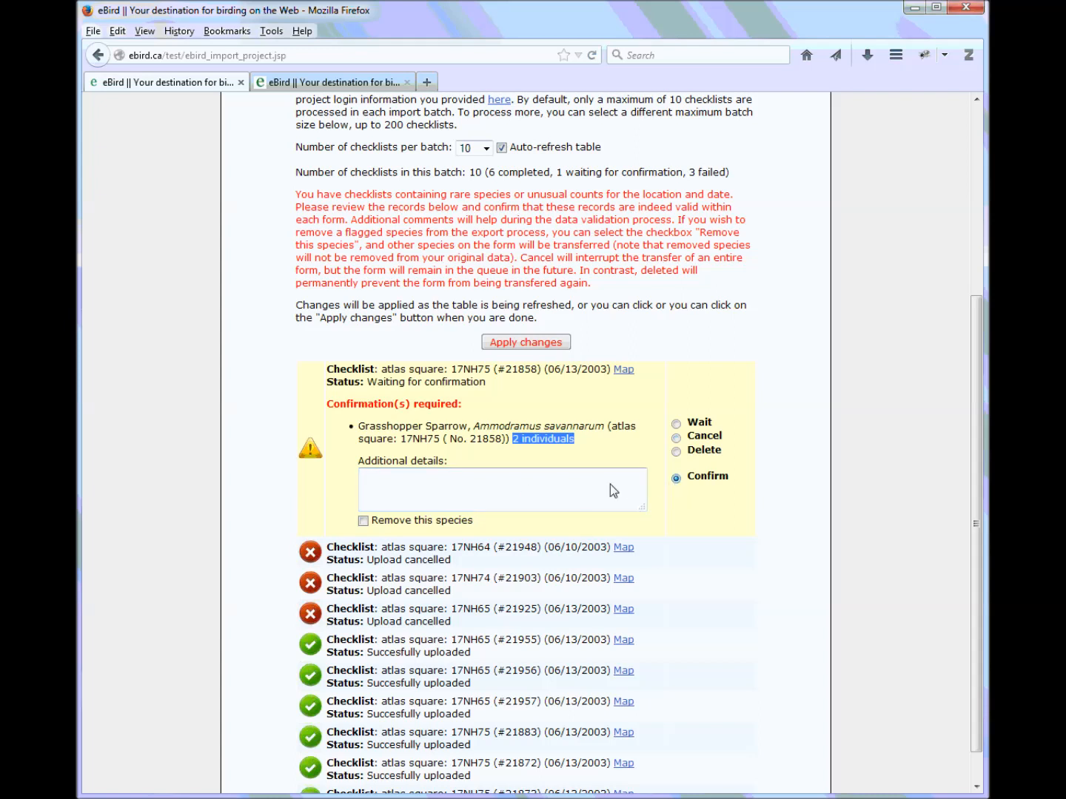
pyautogui.click(429, 435)
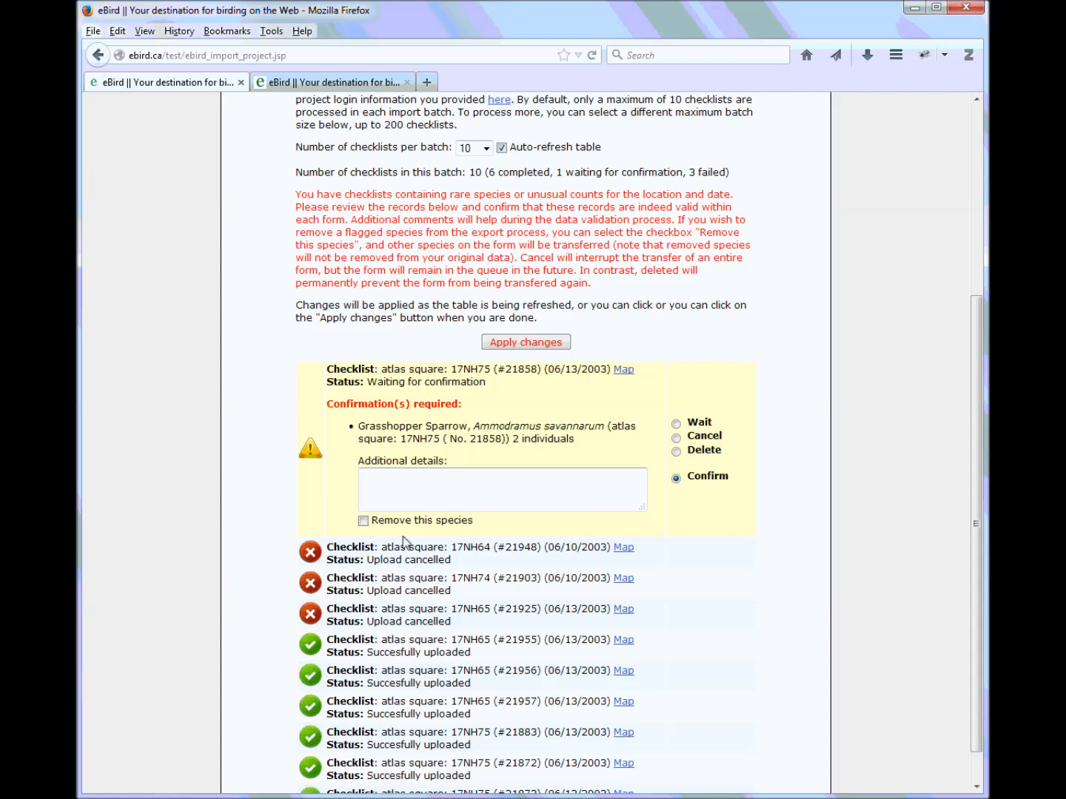
pyautogui.click(363, 522)
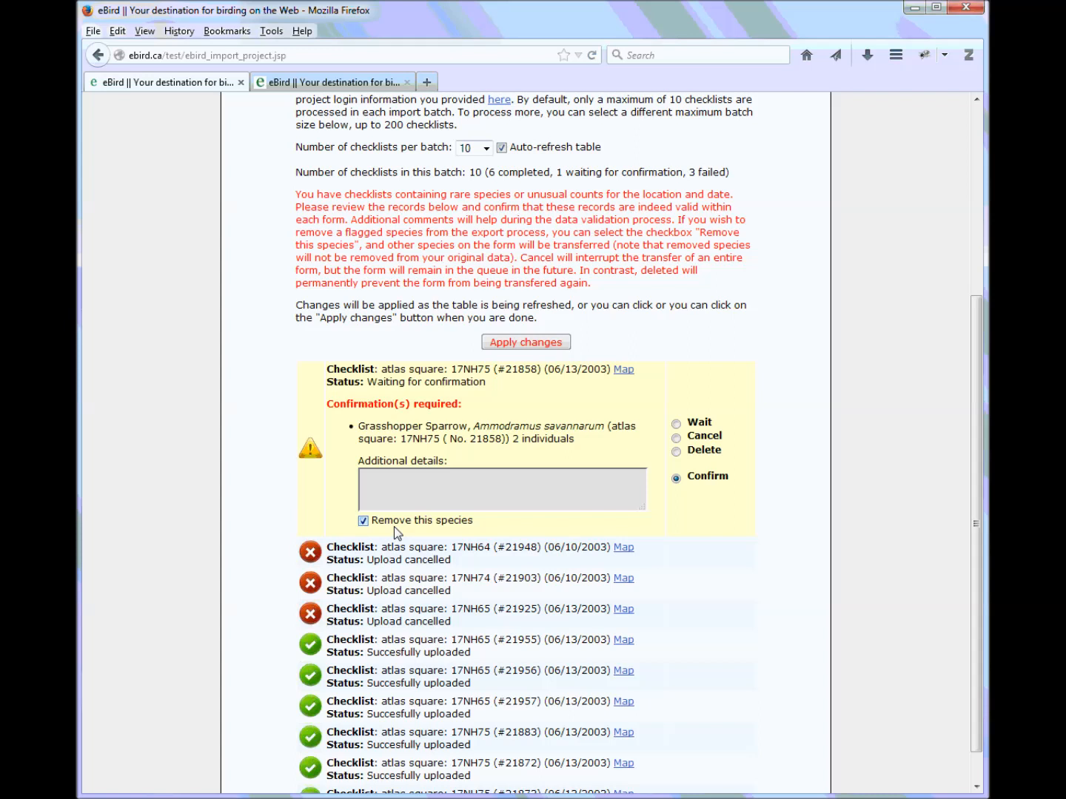
pyautogui.moveTo(357, 430); pyautogui.dragTo(596, 436)
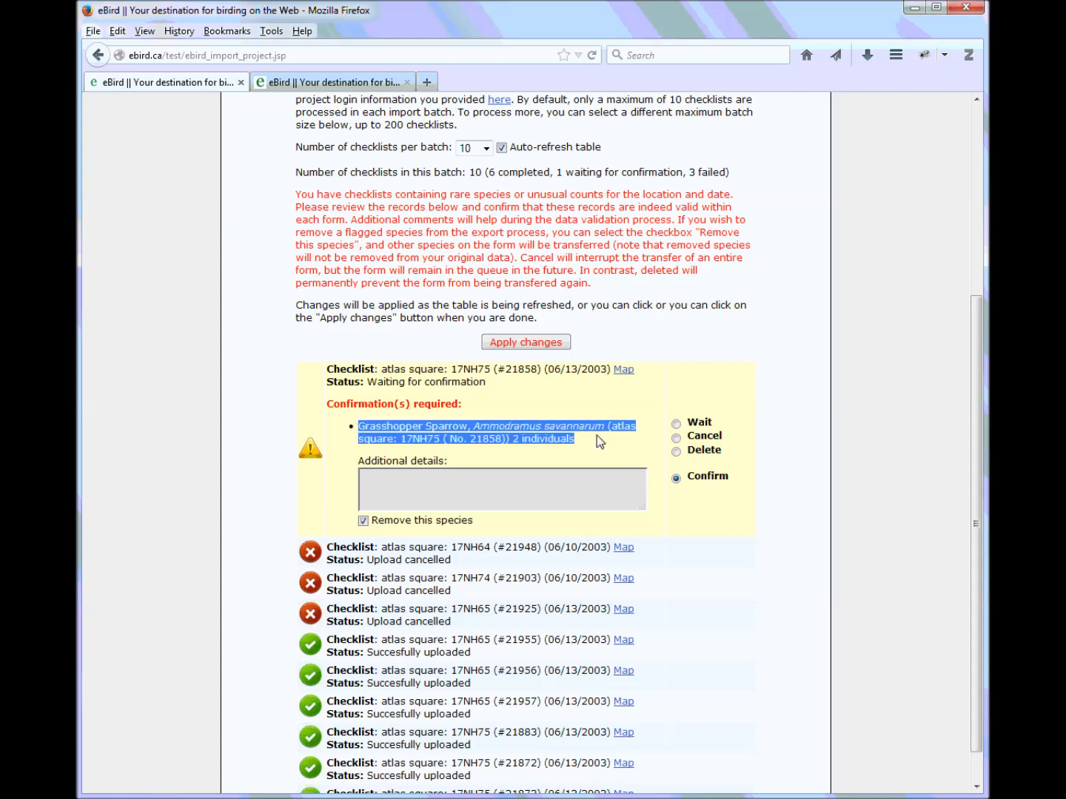
pyautogui.click(364, 522)
pyautogui.click(364, 521)
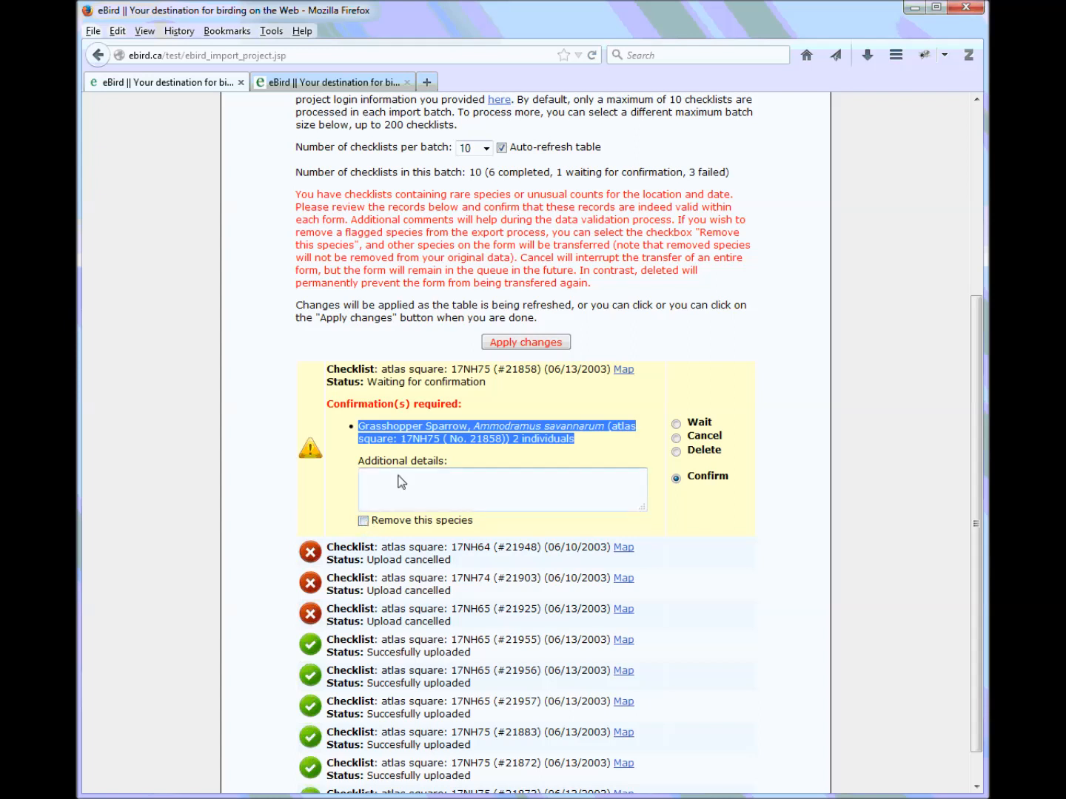
# Apply the Grasshopper Sparrow confirmation so that checklist uploads
pyautogui.click(516, 416)
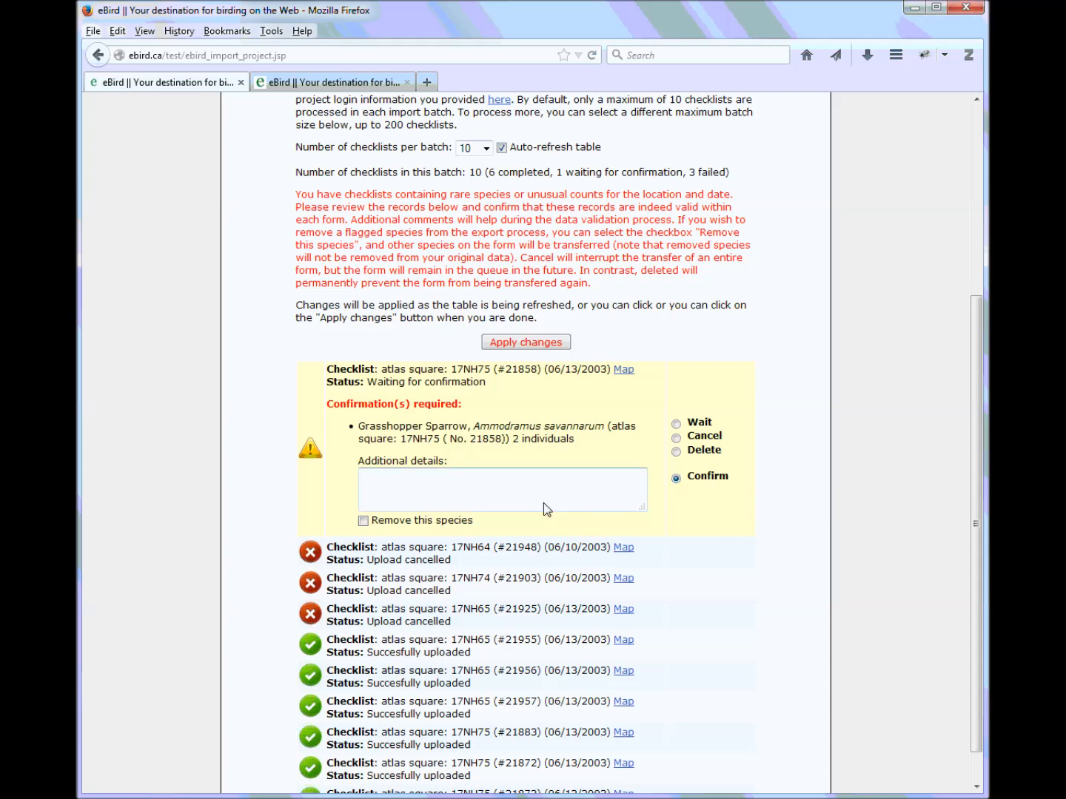
pyautogui.click(499, 348)
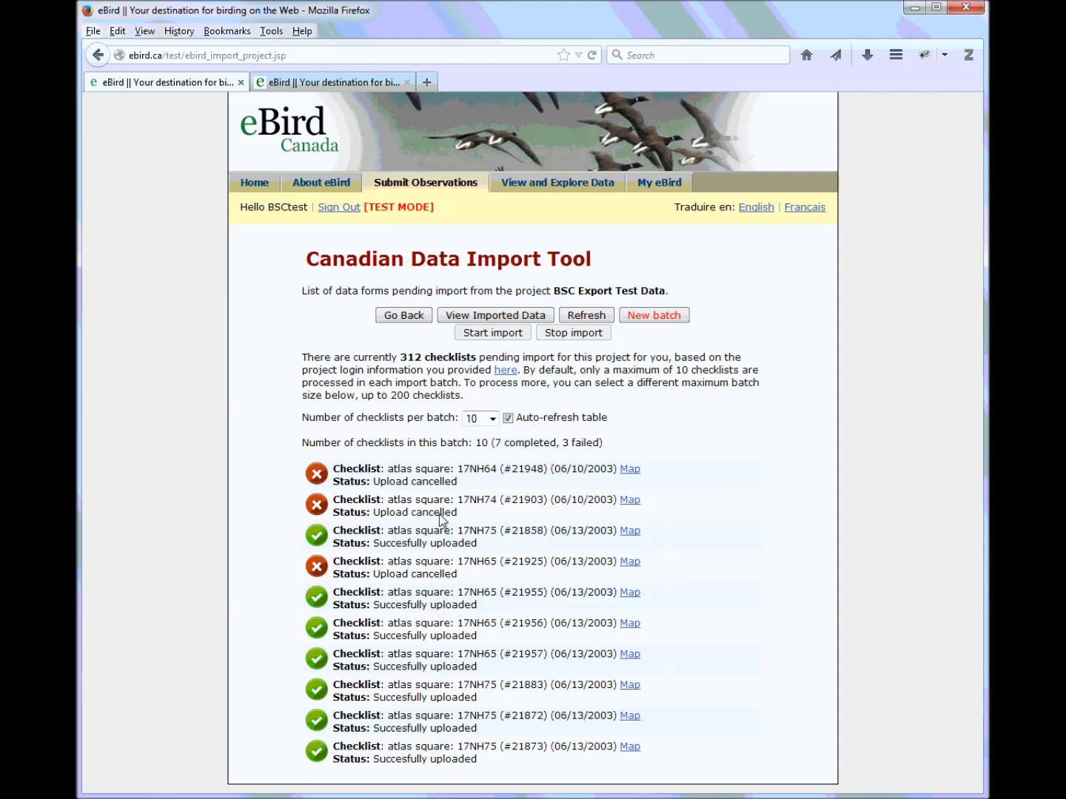
# Set the batch size to 50 checklists, start the import, and return to the project list
pyautogui.click(493, 421)
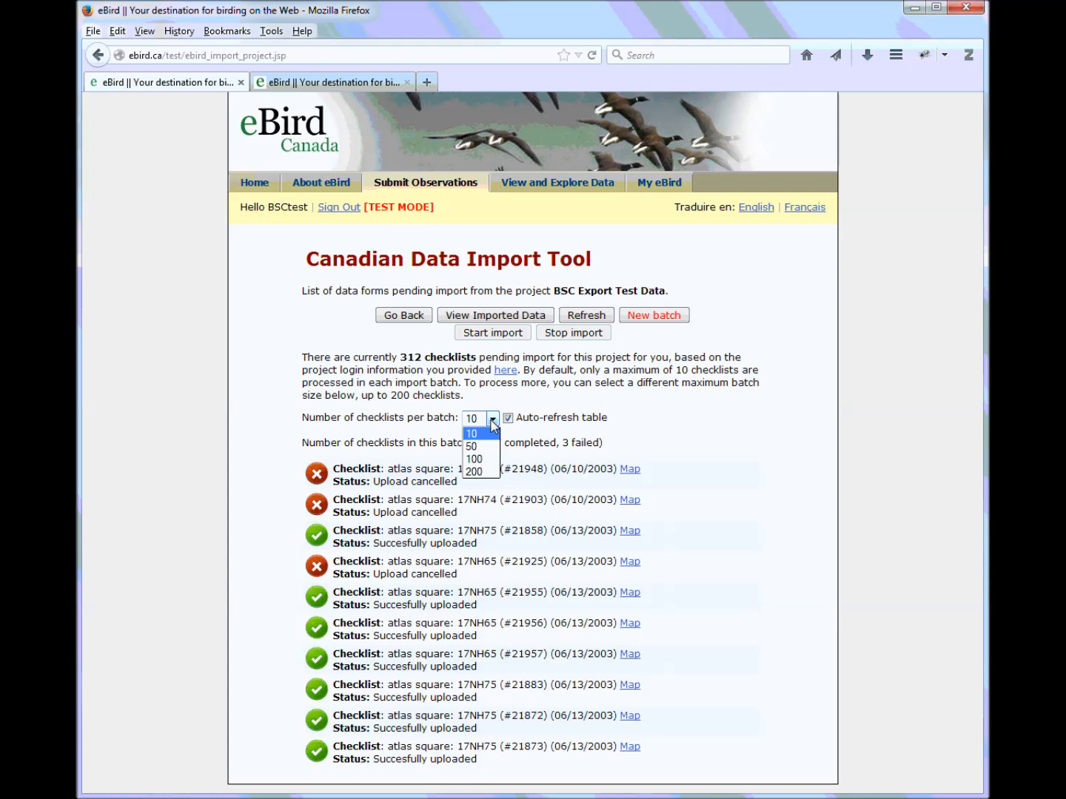
pyautogui.click(487, 449)
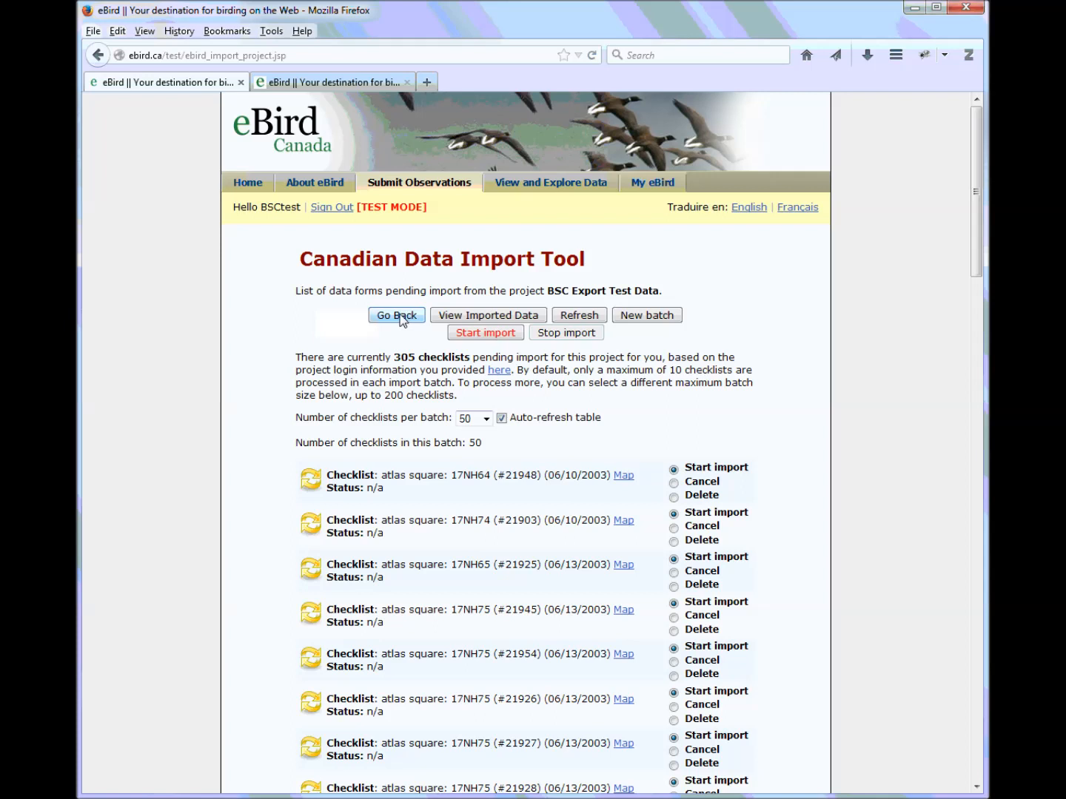
pyautogui.click(482, 333)
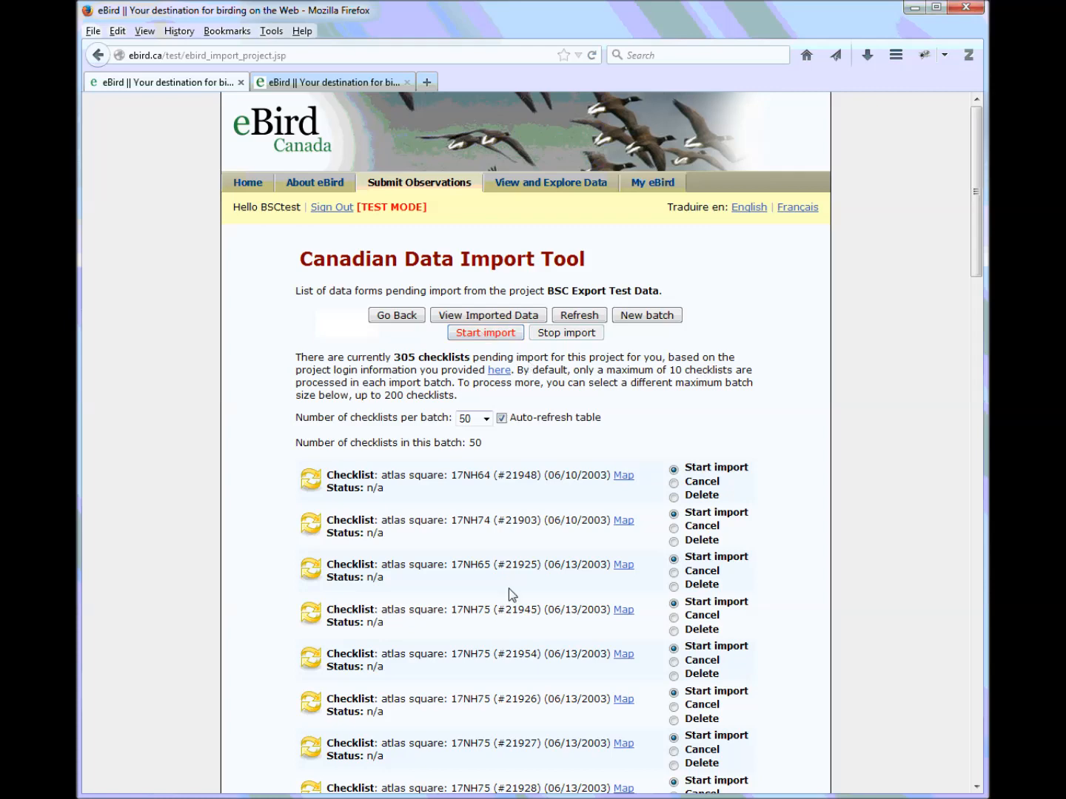
pyautogui.click(412, 317)
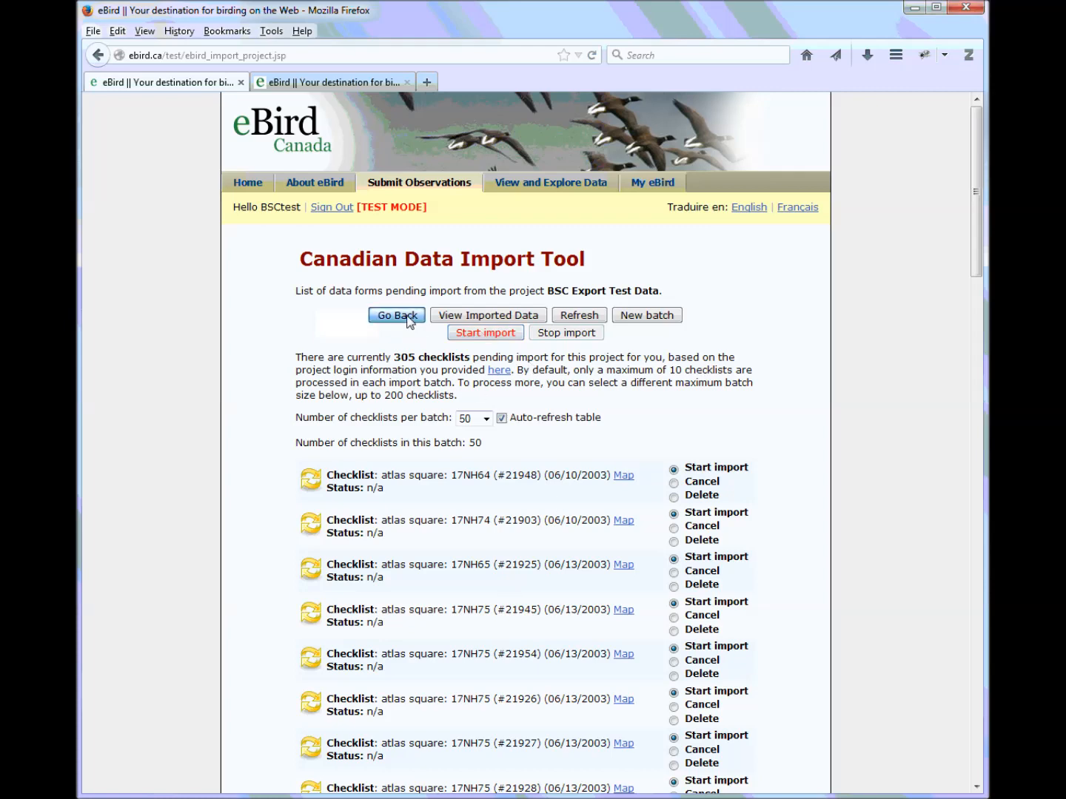